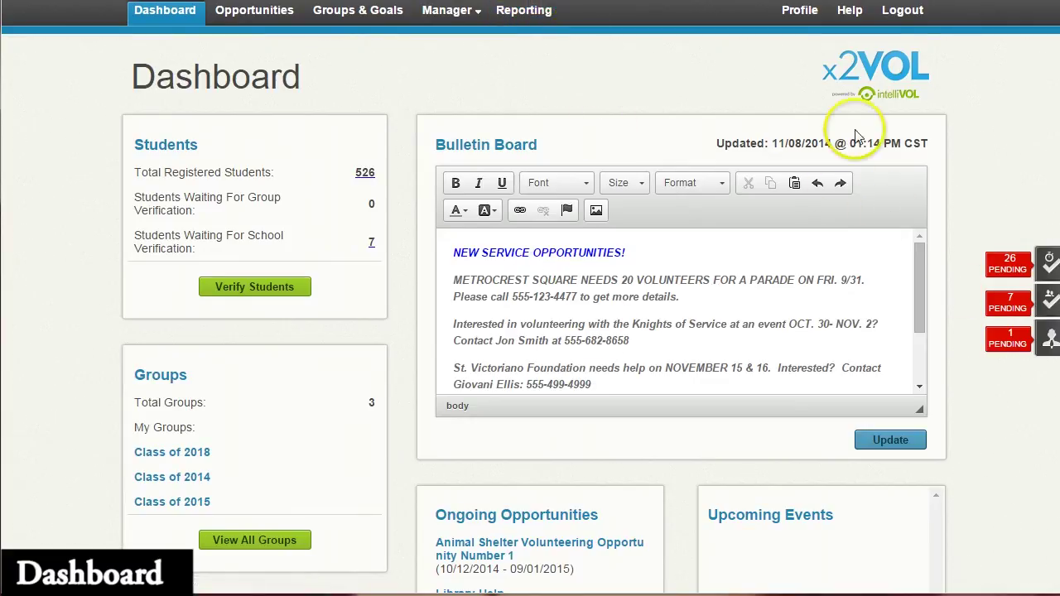
Step: Stretch the Bulletin Board editor taller so all four service announcements show
drag(920, 408, 939, 522)
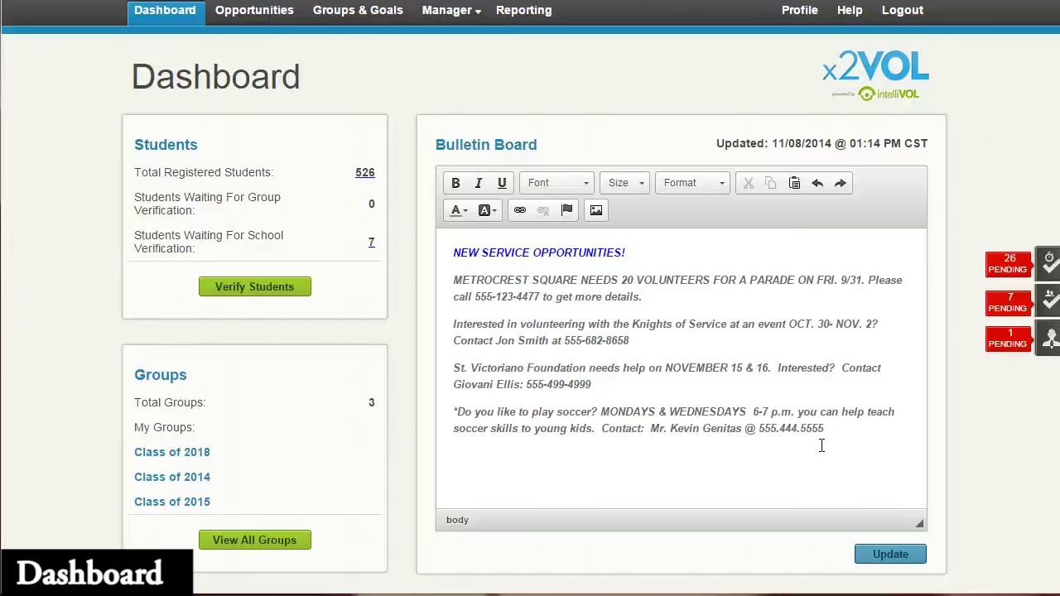
Step: Open My Opportunities and review the 3 on-going and 3 scheduled opportunities
click(263, 18)
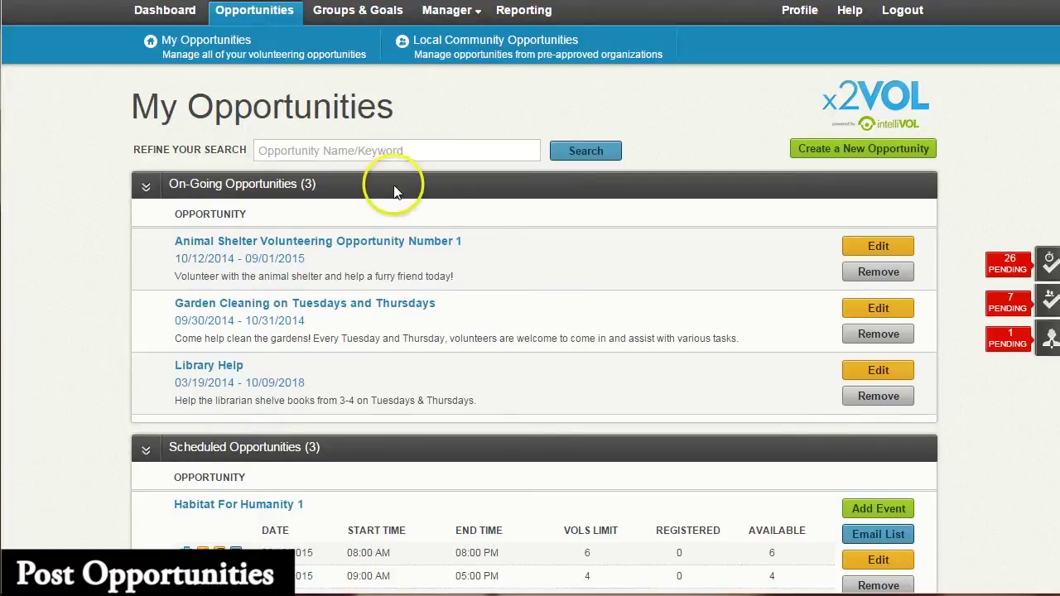
scroll(468, 323, down, 1)
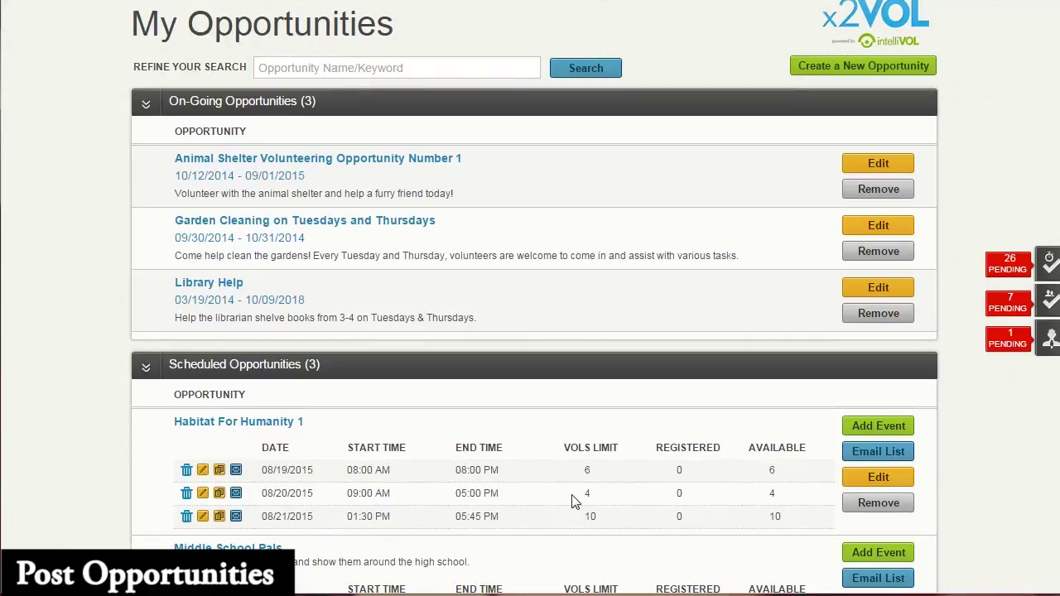
scroll(513, 398, up, 1)
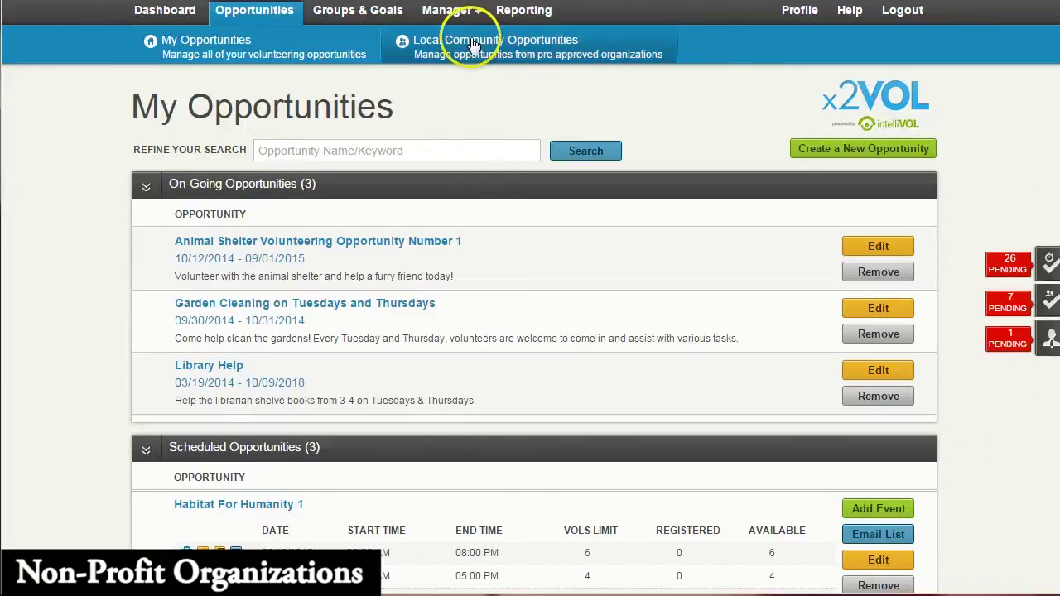
Step: Open Approve Organizations from the Manager menu and review approved and pending organizations
click(462, 13)
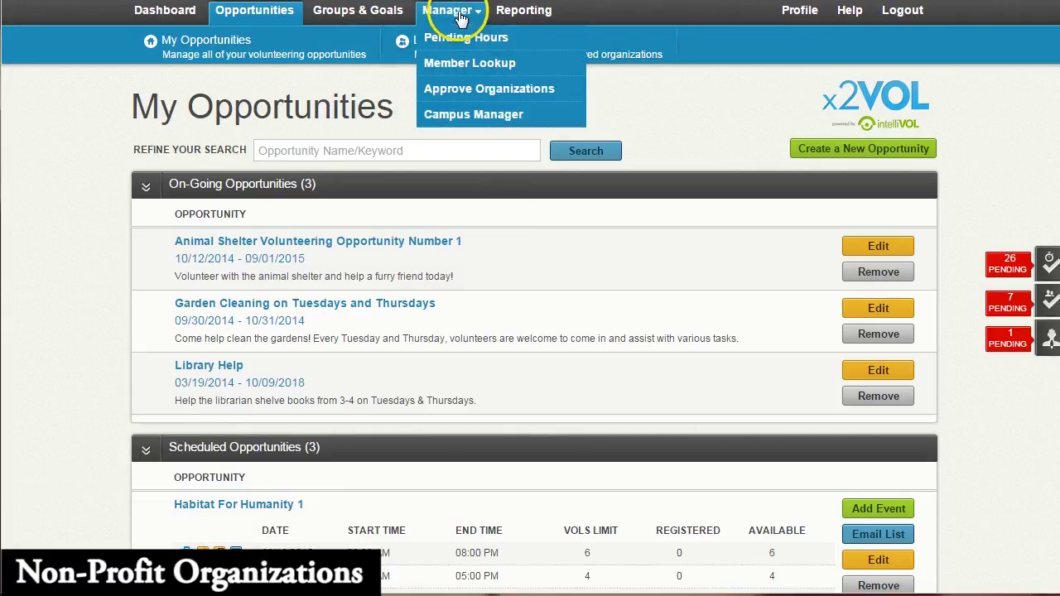
click(484, 91)
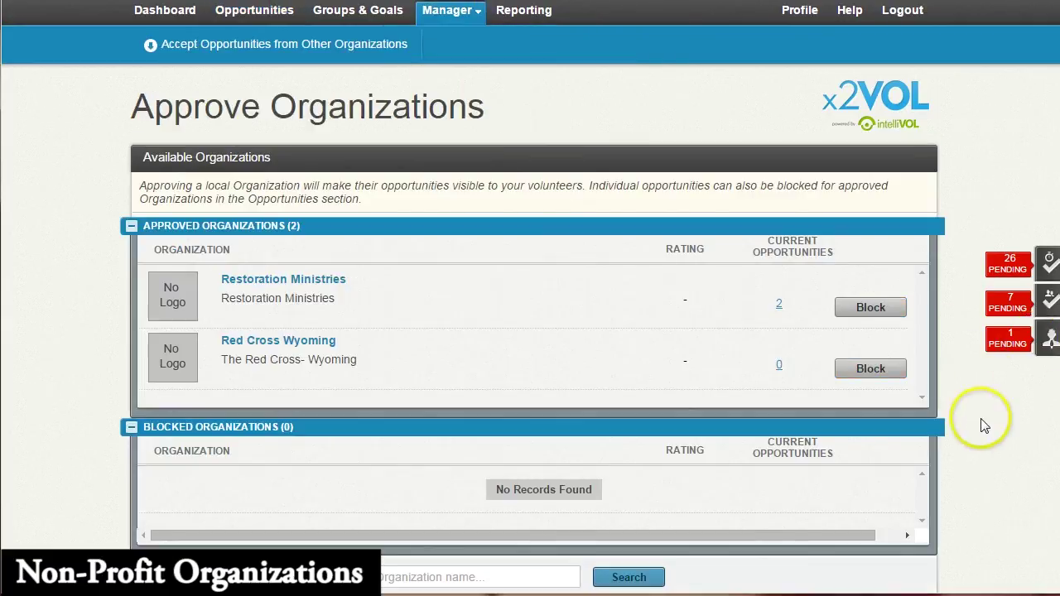
scroll(975, 414, down, 2)
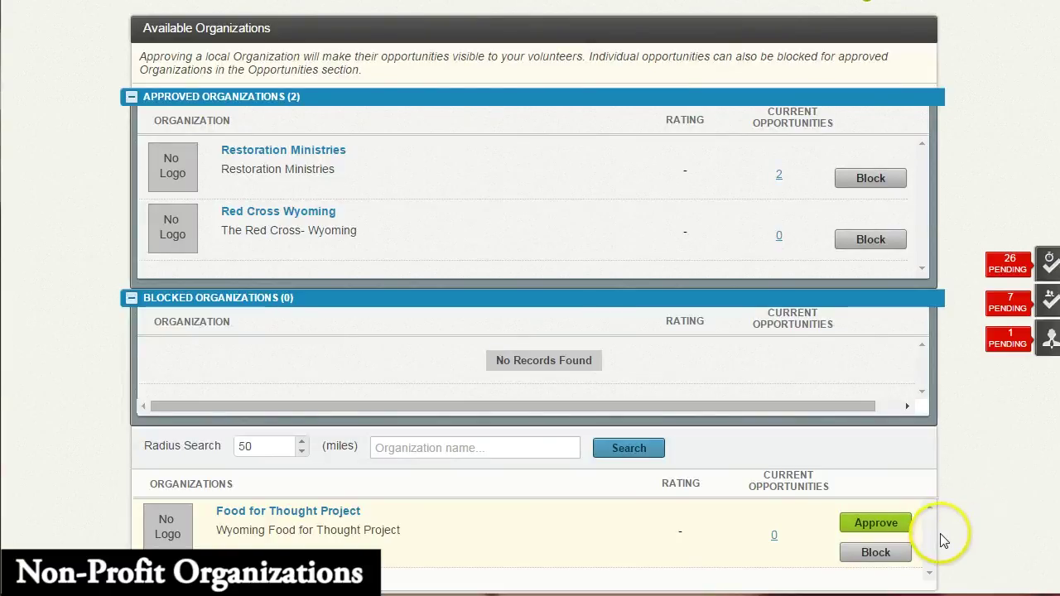
scroll(962, 495, up, 2)
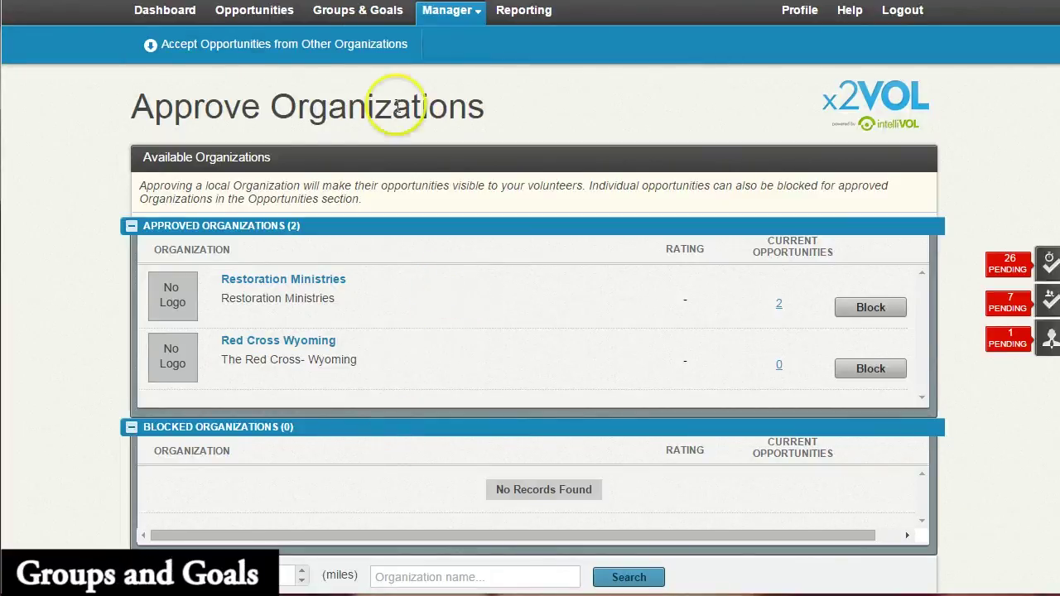
Step: Open Groups & Goals and expand Class of 2017's goals to show the 4-Year Service Requirement
click(374, 11)
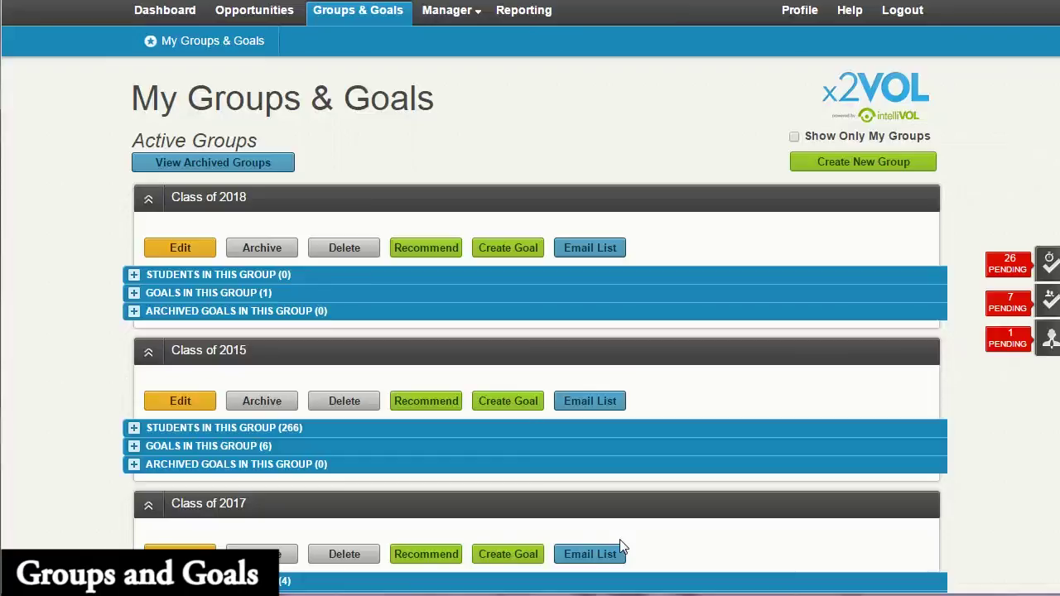
scroll(639, 510, down, 1)
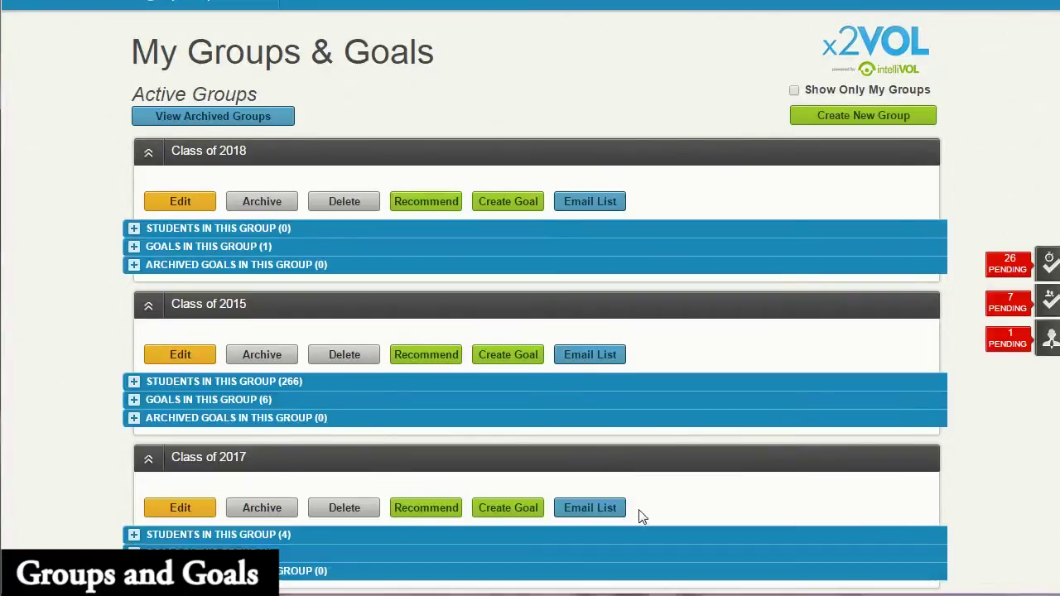
click(135, 551)
Step: Collapse Class of 2017's goals list and return to the top of the group summaries
scroll(302, 493, down, 3)
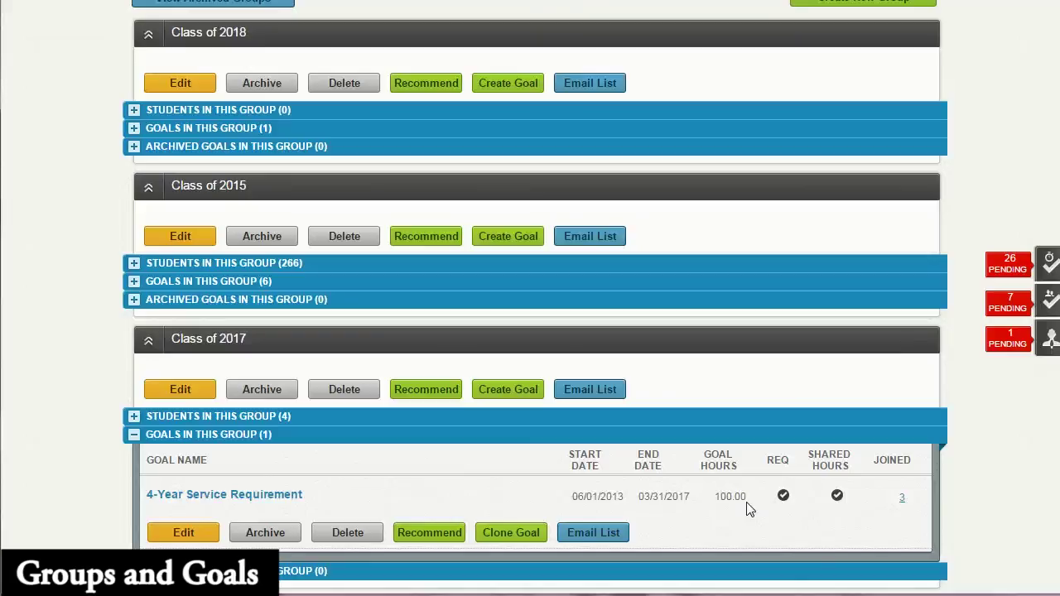
click(620, 331)
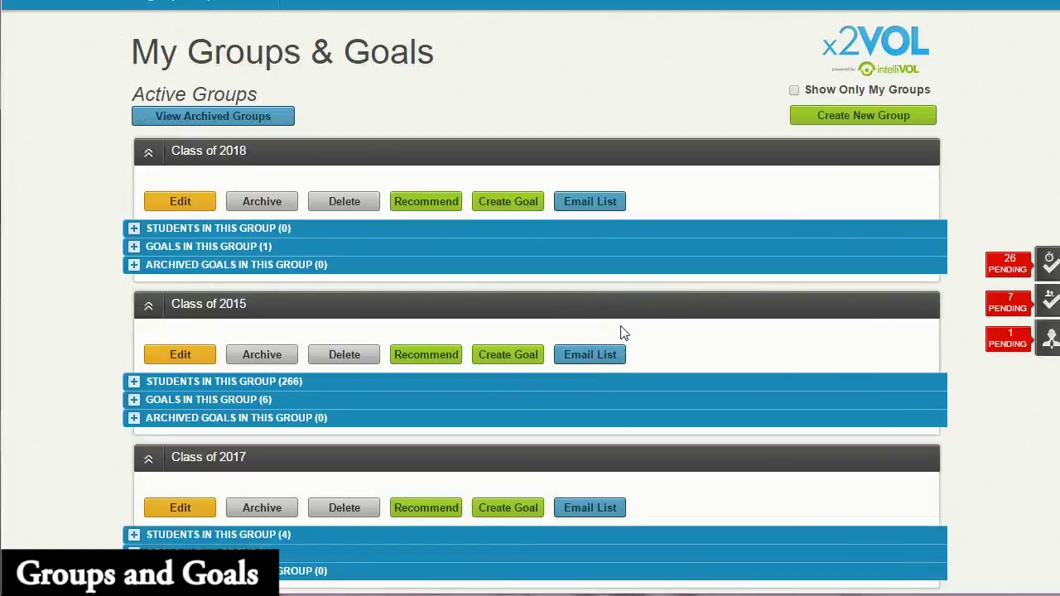
click(644, 249)
scroll(644, 251, up, 1)
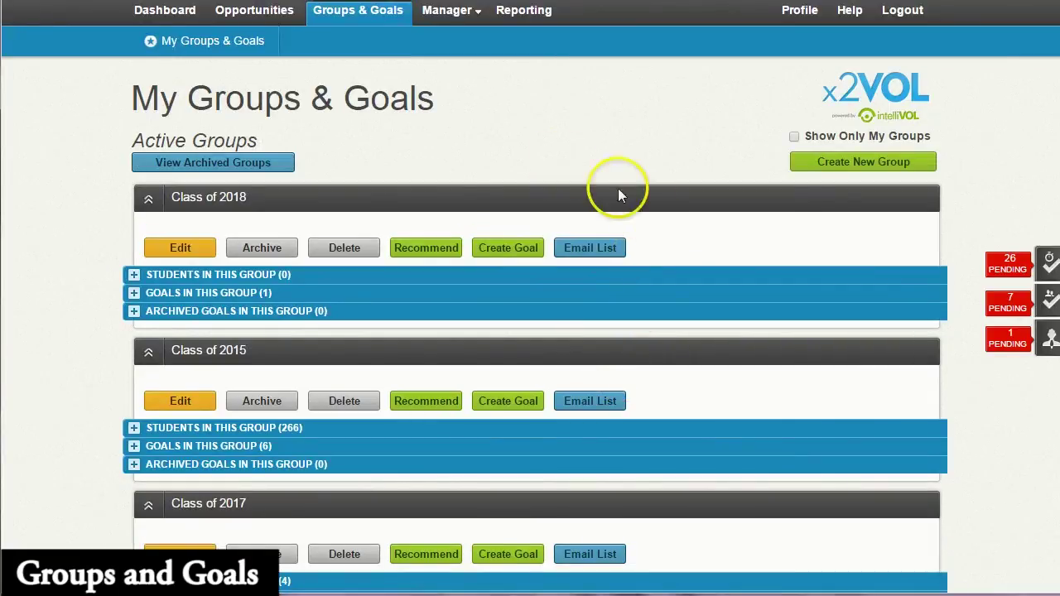
Step: Look through the Manager menu items, then switch to the Reporting page
click(438, 12)
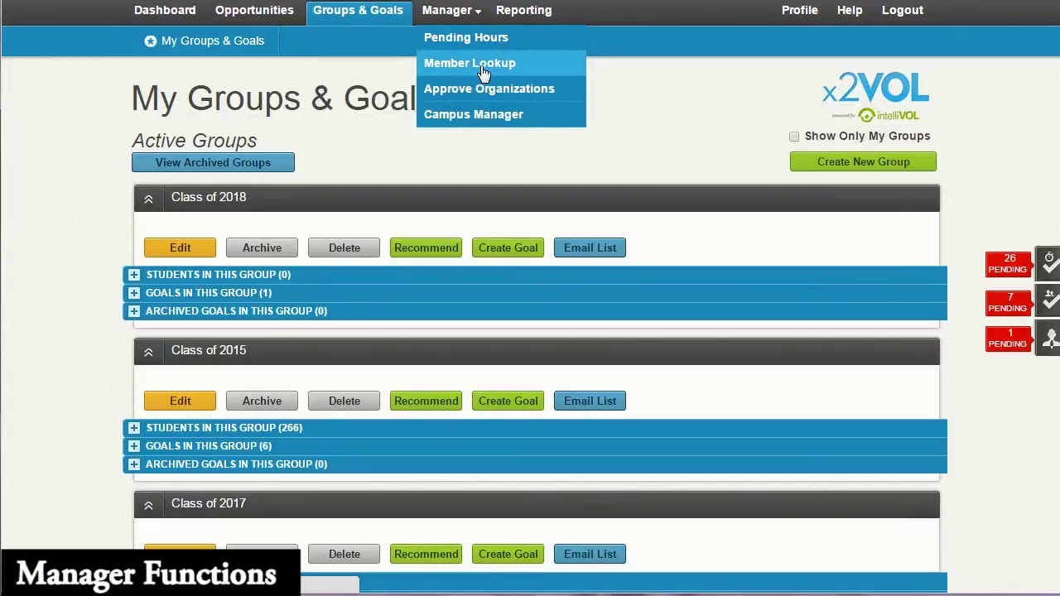
click(485, 89)
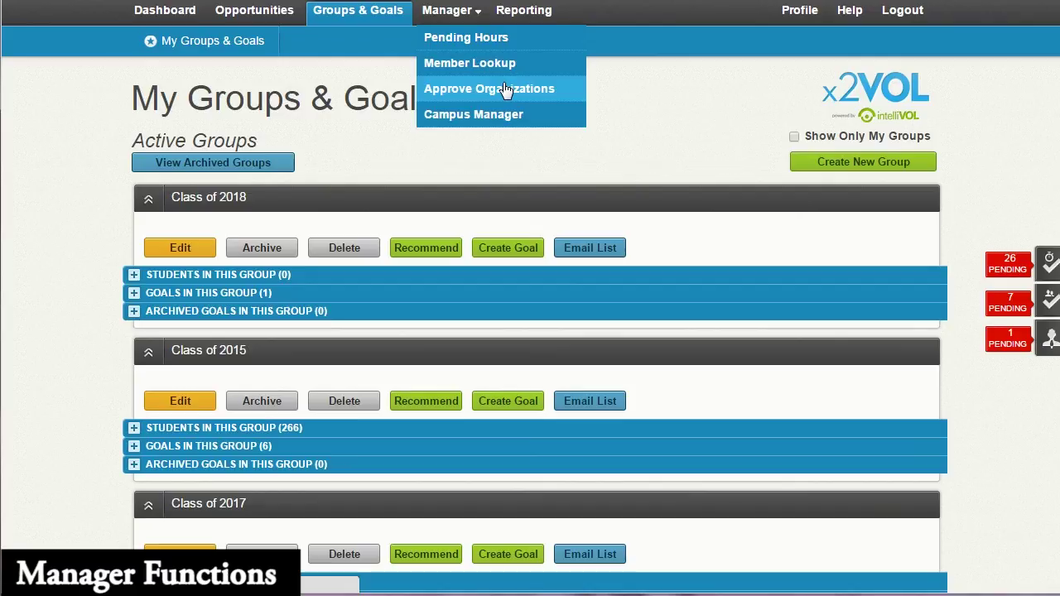
click(501, 116)
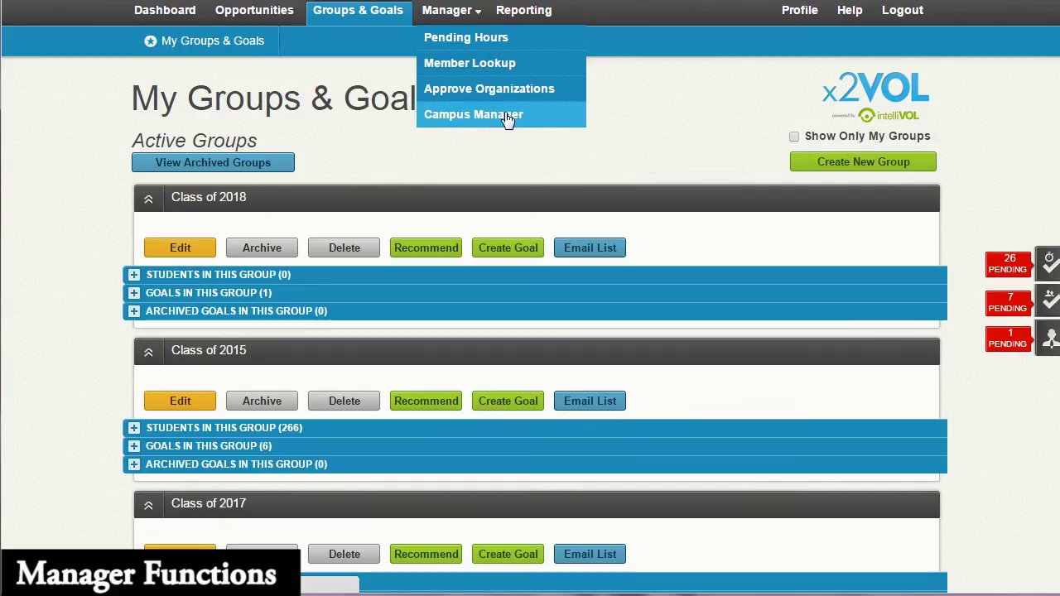
click(530, 13)
click(533, 12)
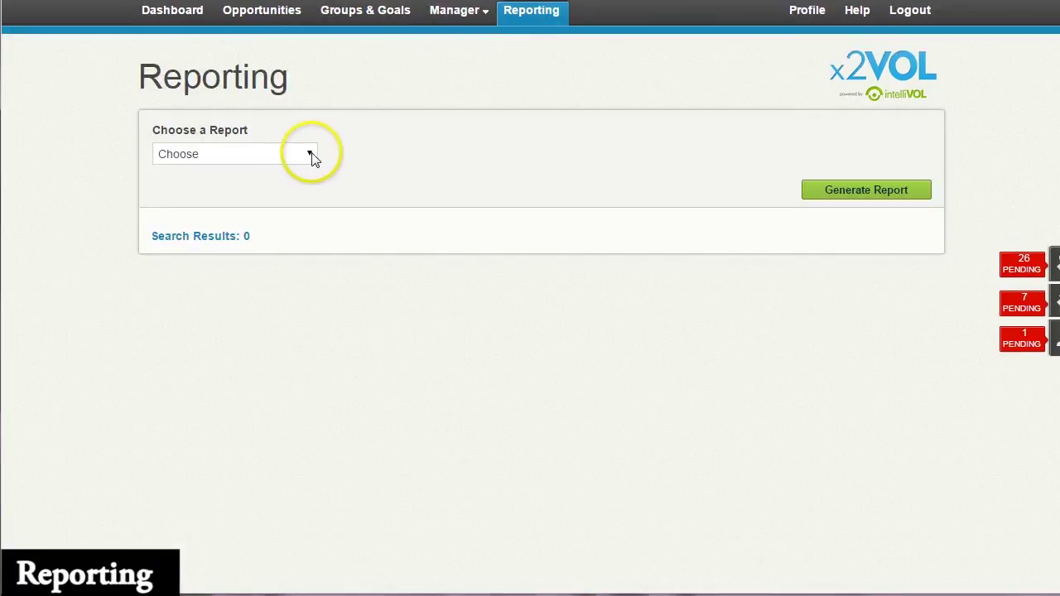
Step: Choose Date Range as the report type in the Choose a Report list
click(310, 156)
click(444, 124)
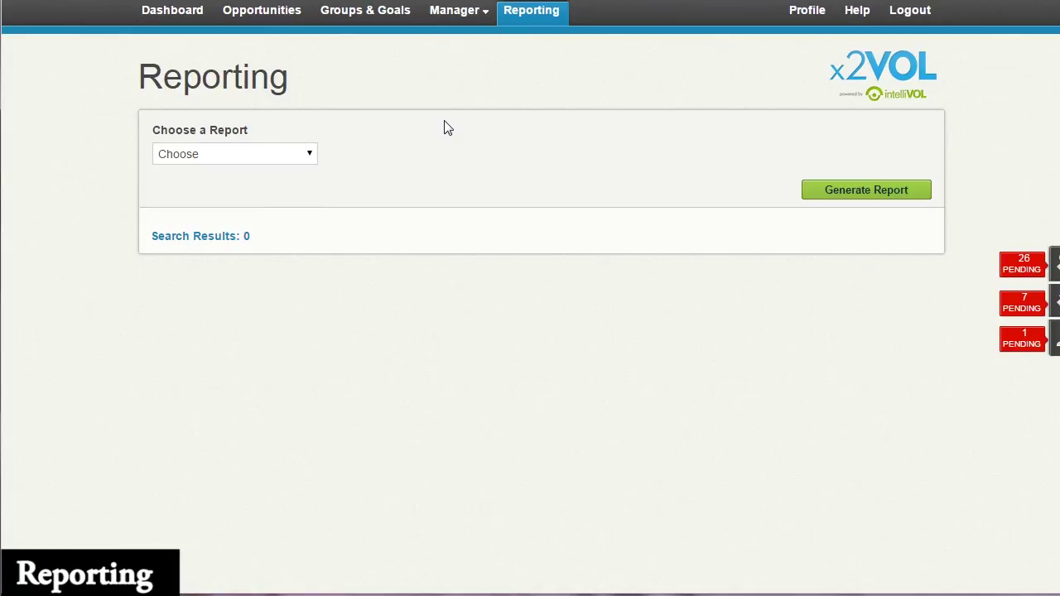
click(308, 156)
click(291, 200)
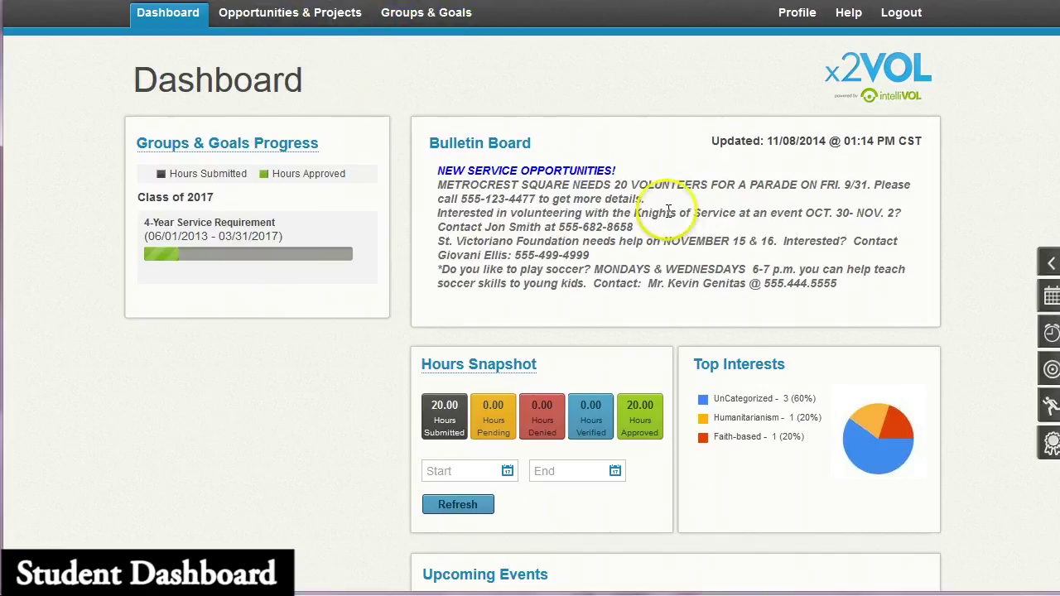
drag(838, 289, 437, 170)
click(667, 115)
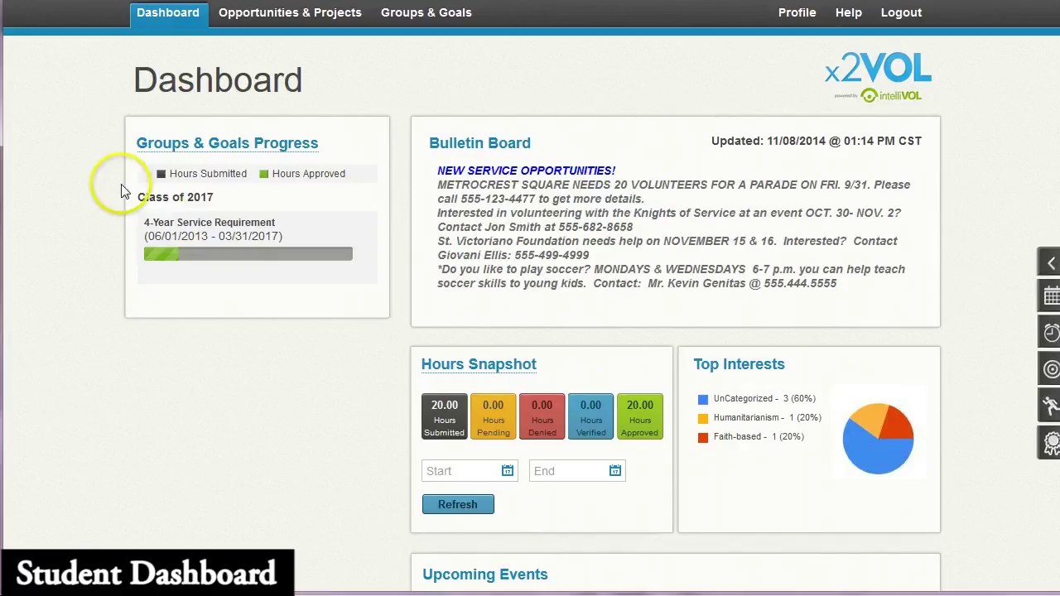
drag(215, 197, 136, 196)
click(249, 304)
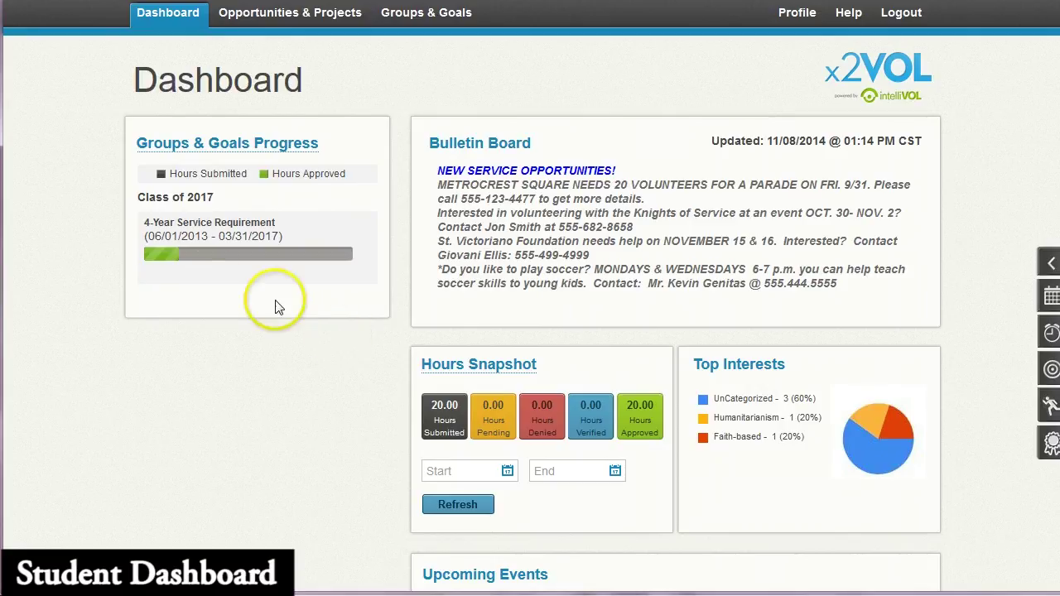
mouse_move(172, 260)
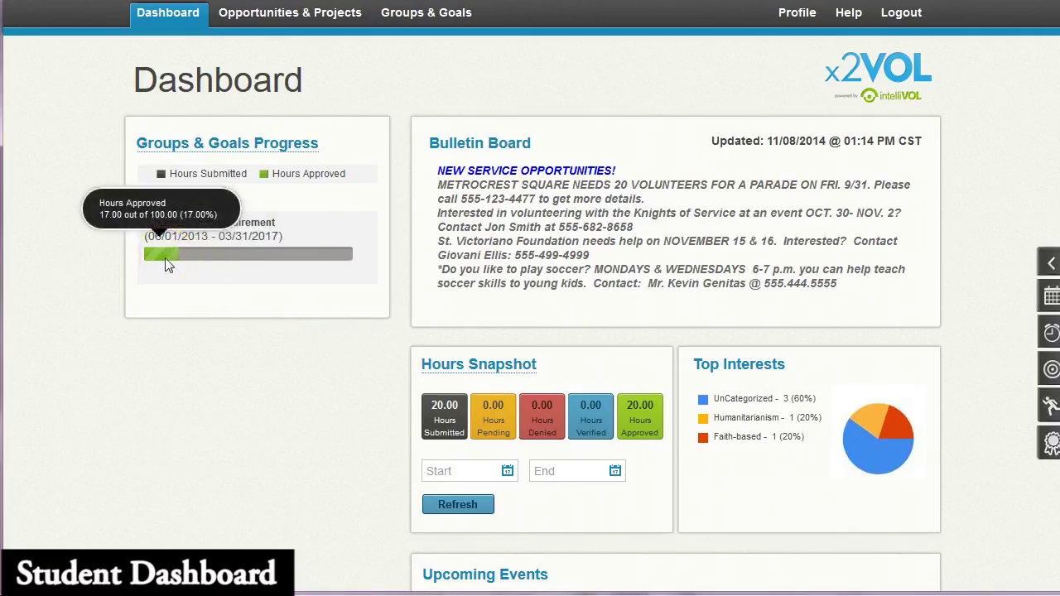
click(224, 362)
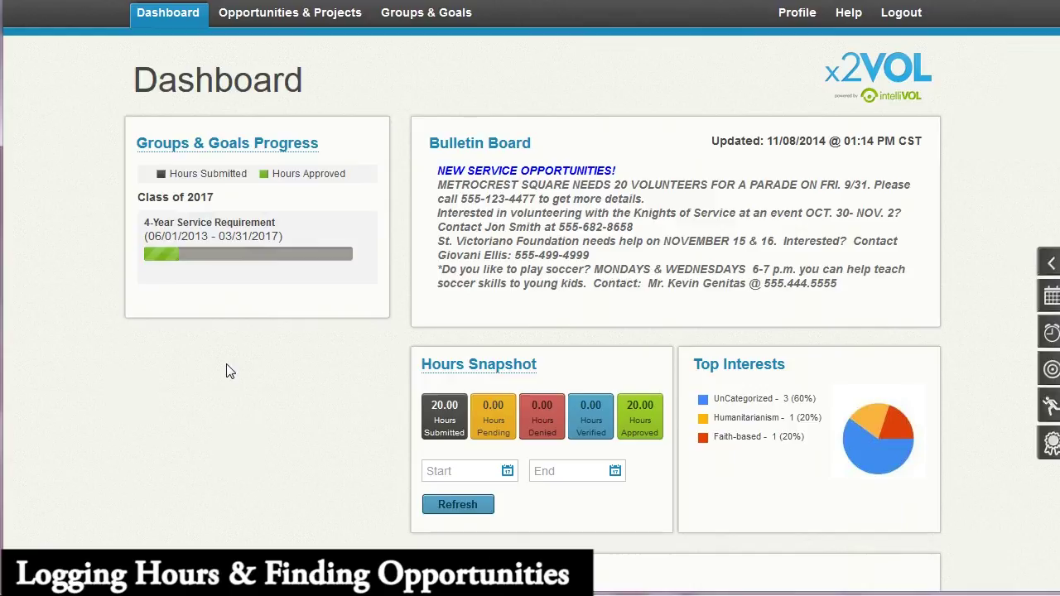
Step: Go to the student's Opportunities & Projects area, showing 7 school-sponsored opportunities
click(312, 25)
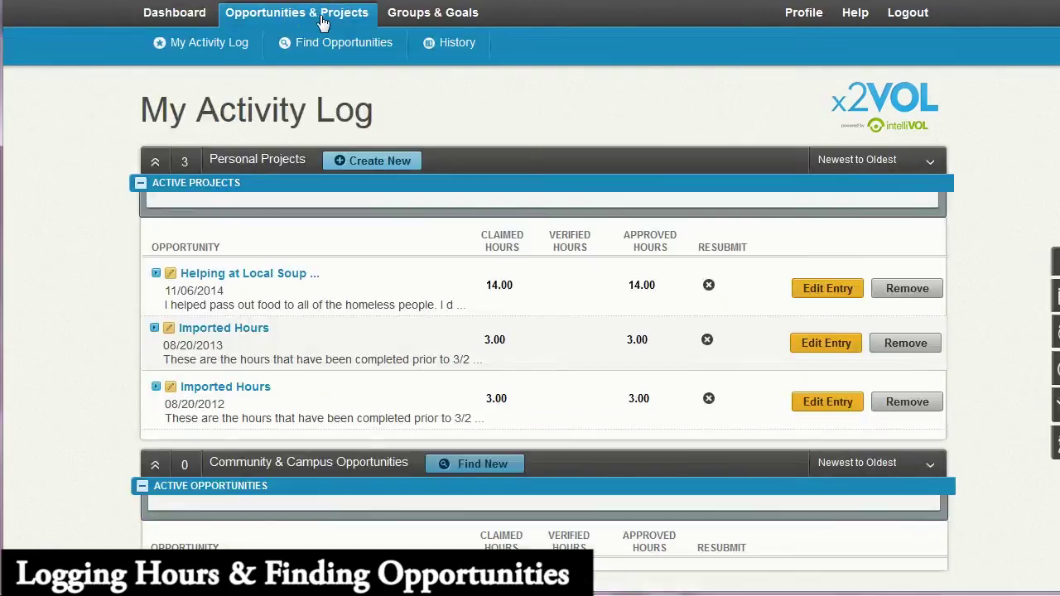
click(982, 249)
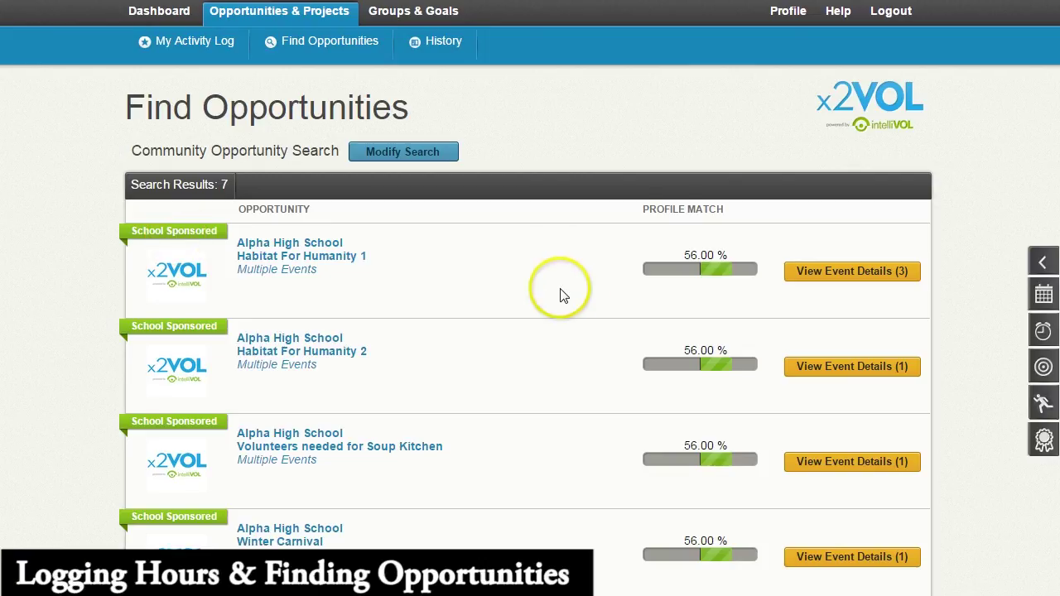
scroll(561, 295, down, 4)
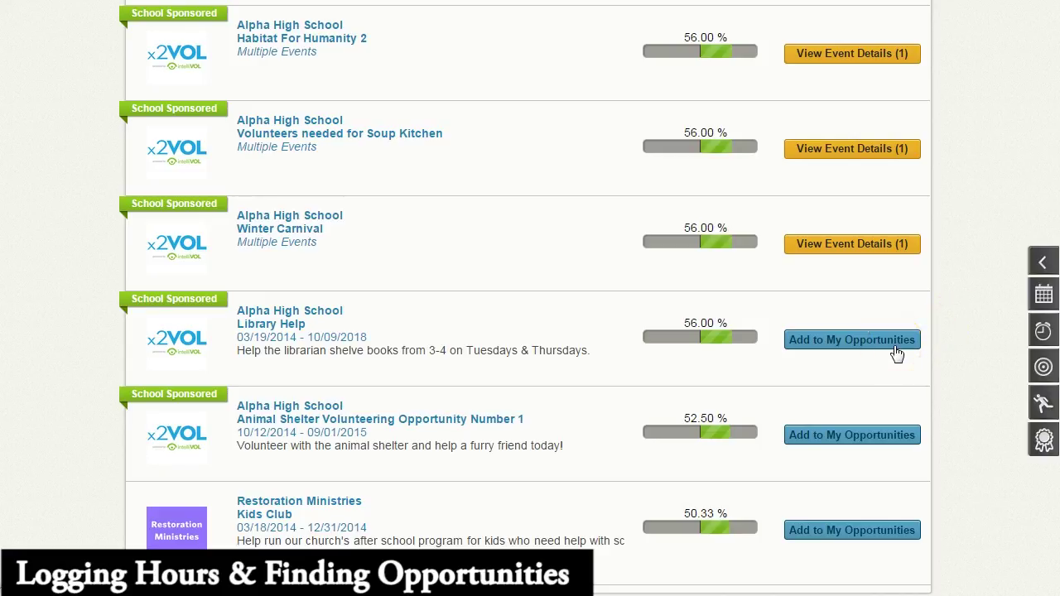
scroll(929, 339, up, 3)
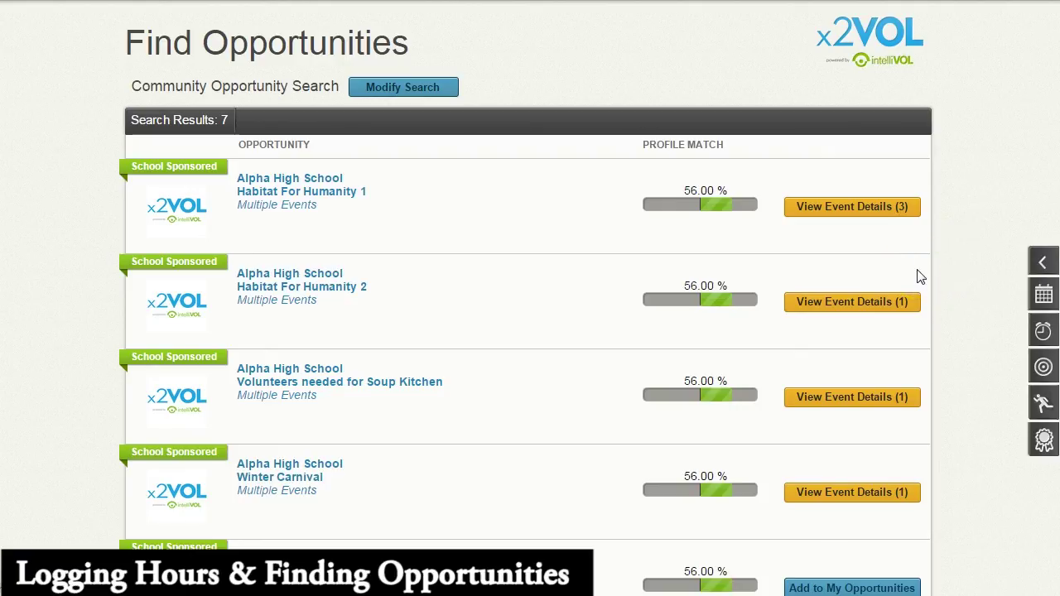
scroll(919, 277, down, 1)
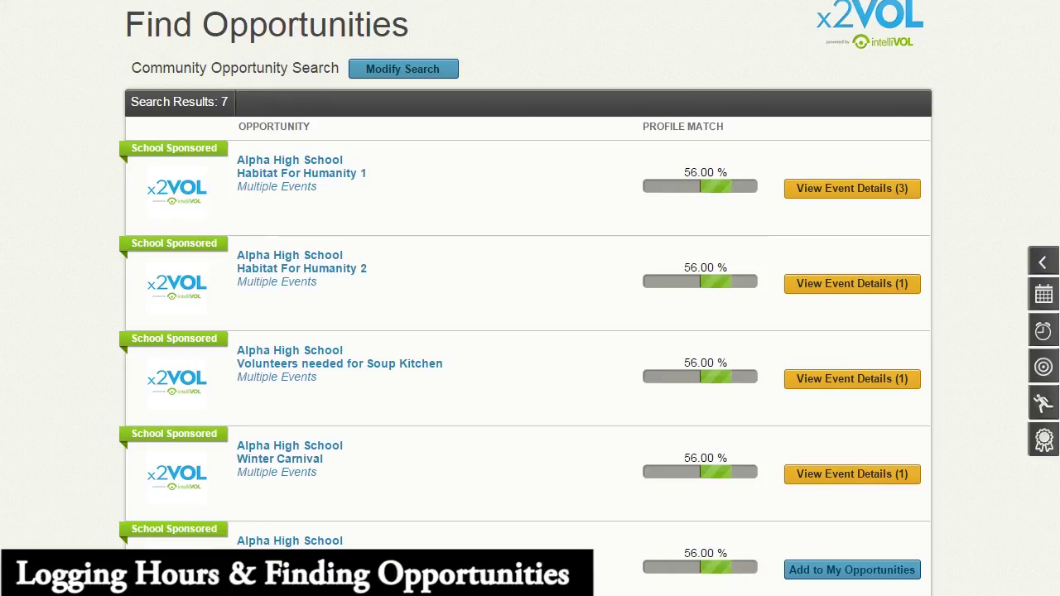
scroll(439, 386, up, 2)
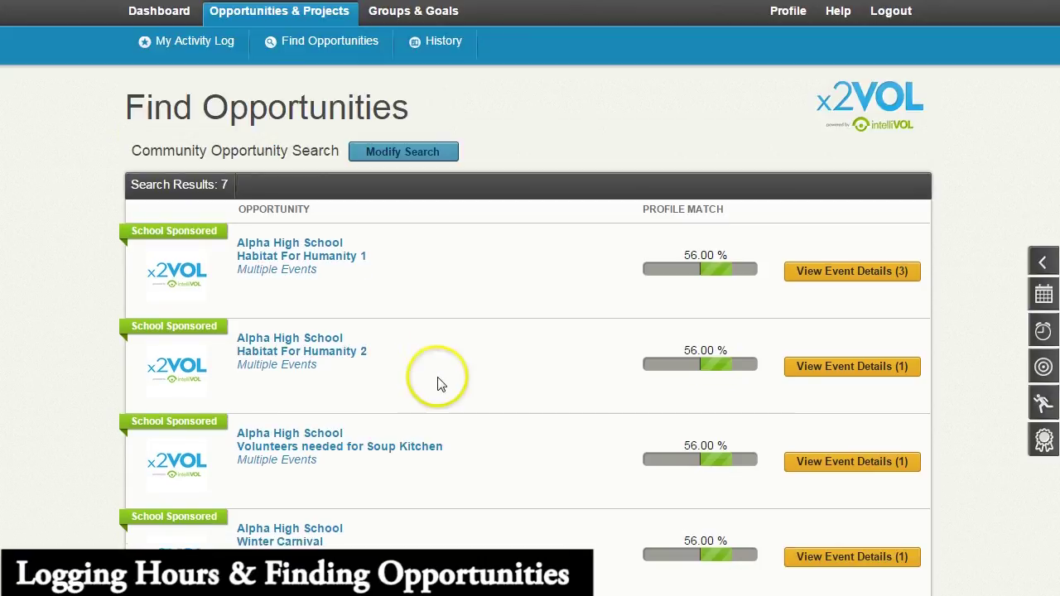
Step: From My Activity Log, start a new personal project and scroll the blank form
click(305, 15)
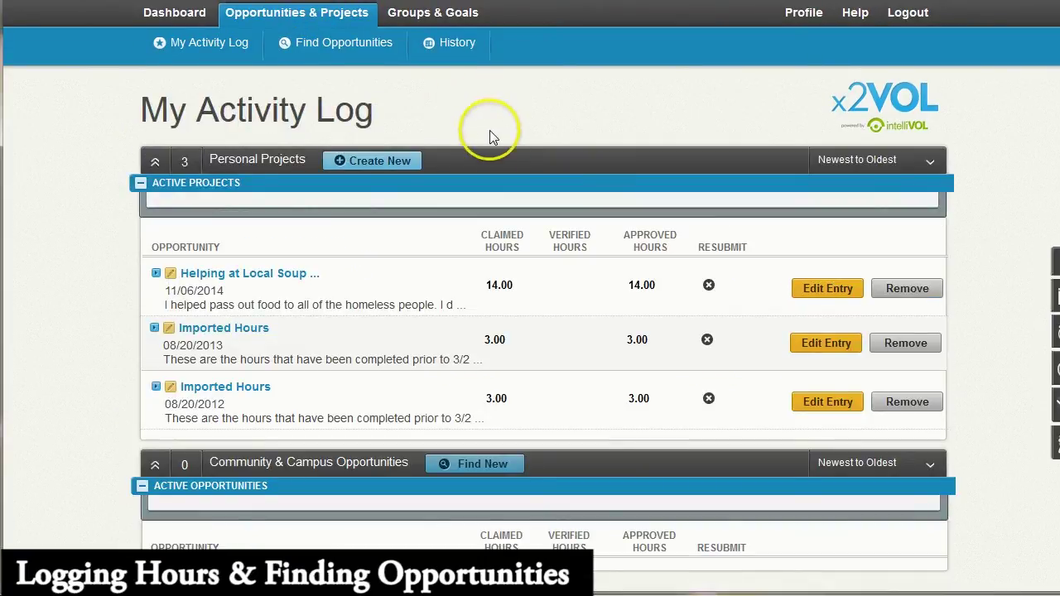
click(396, 162)
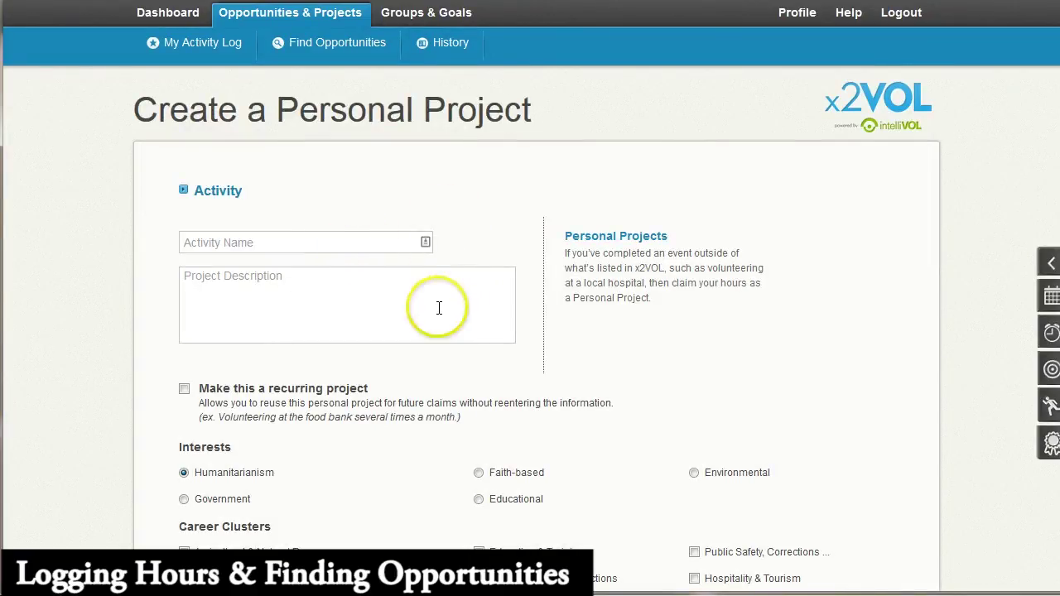
scroll(722, 303, down, 5)
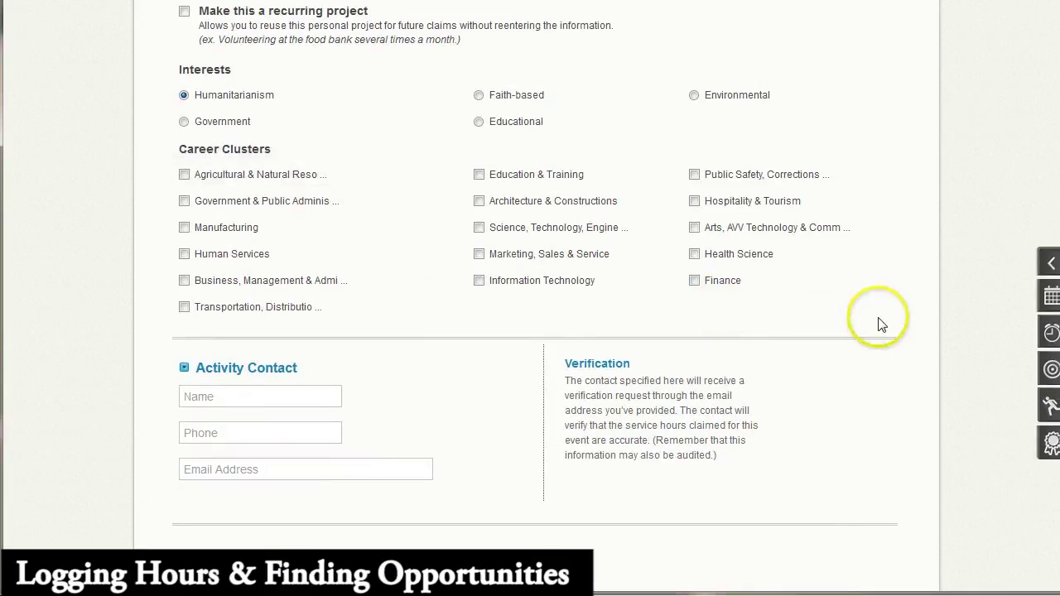
scroll(564, 267, down, 4)
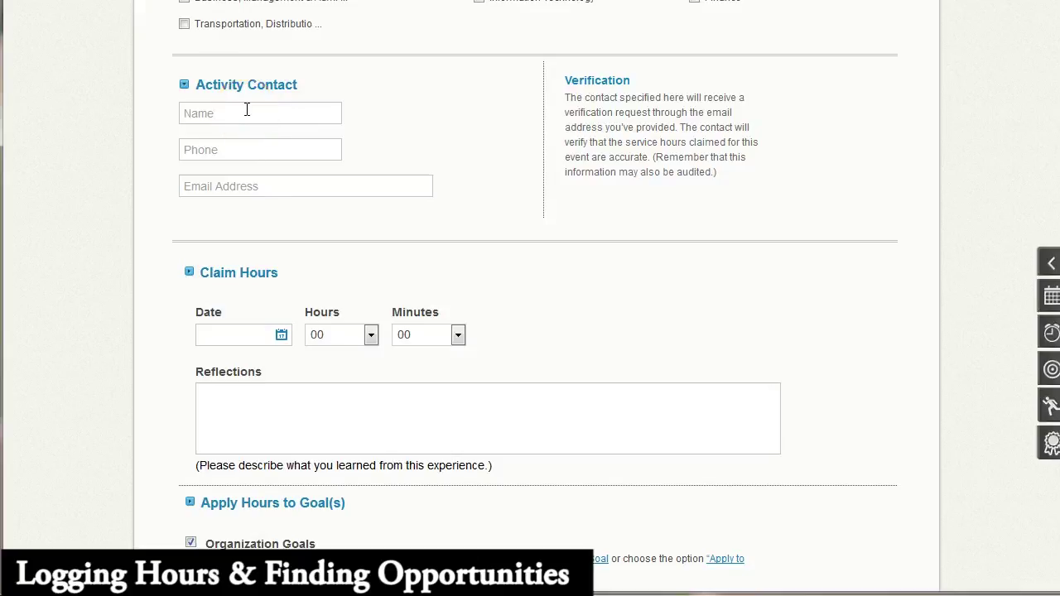
click(269, 186)
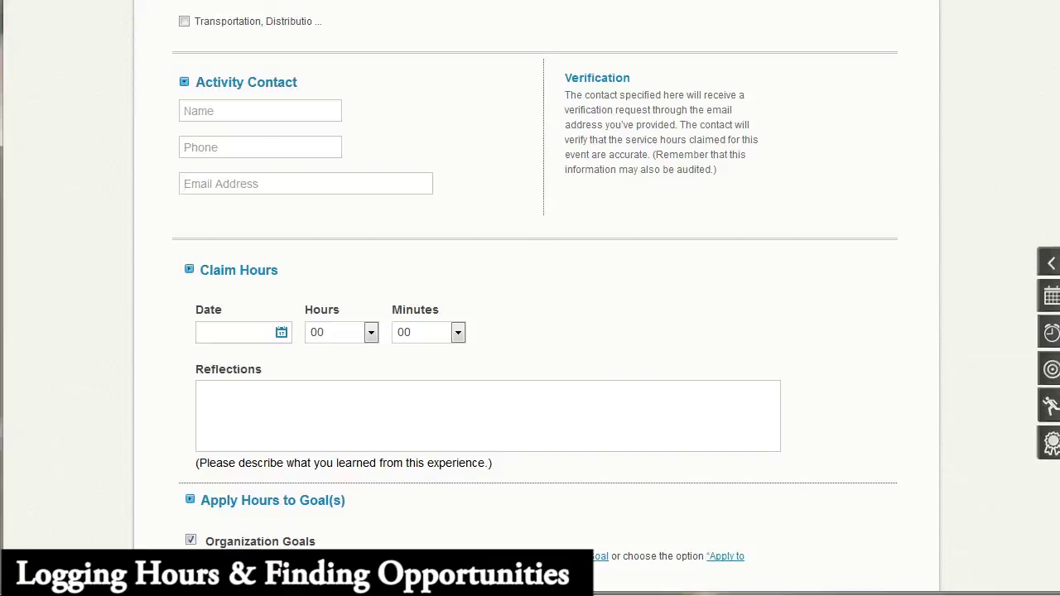
scroll(458, 423, down, 1)
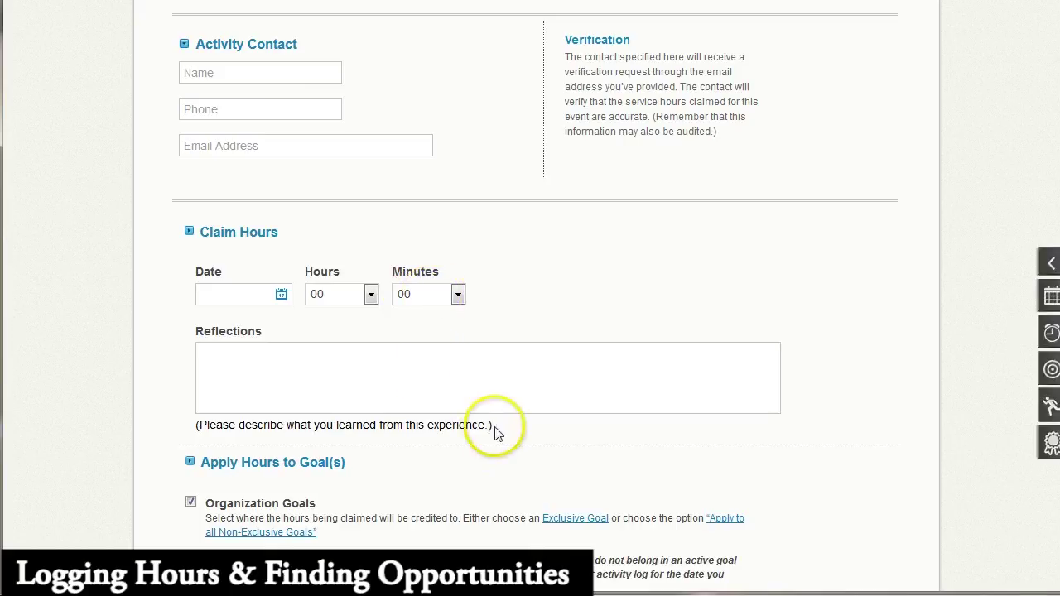
drag(492, 427, 195, 425)
click(537, 436)
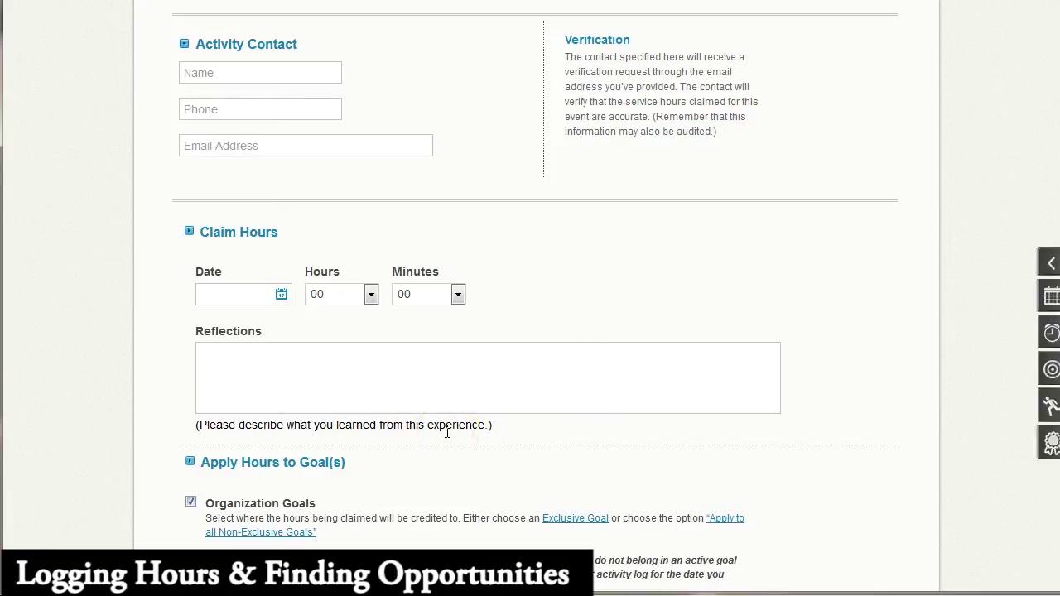
scroll(448, 431, down, 3)
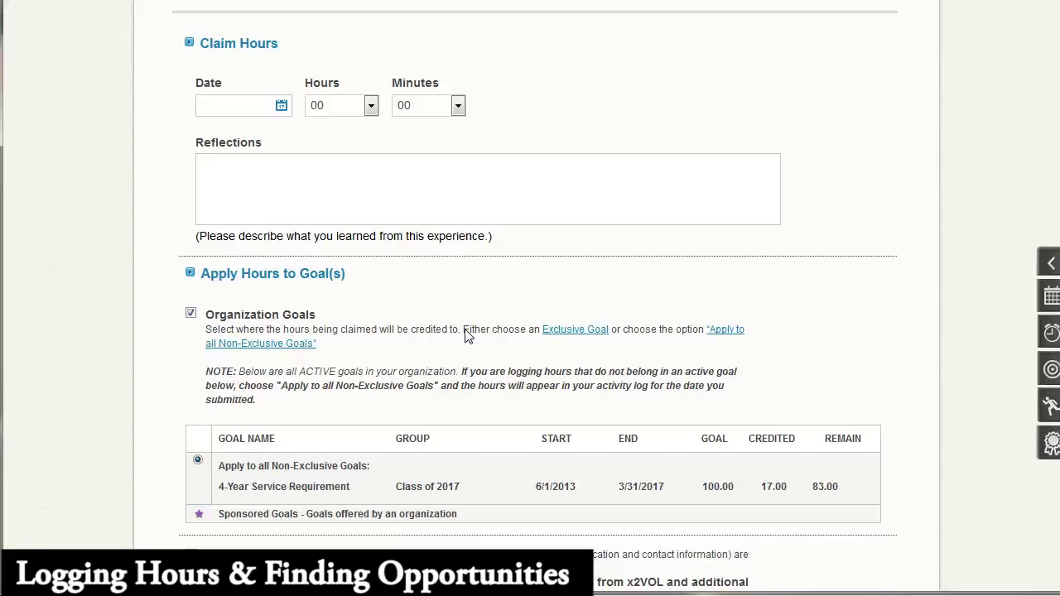
scroll(466, 333, down, 2)
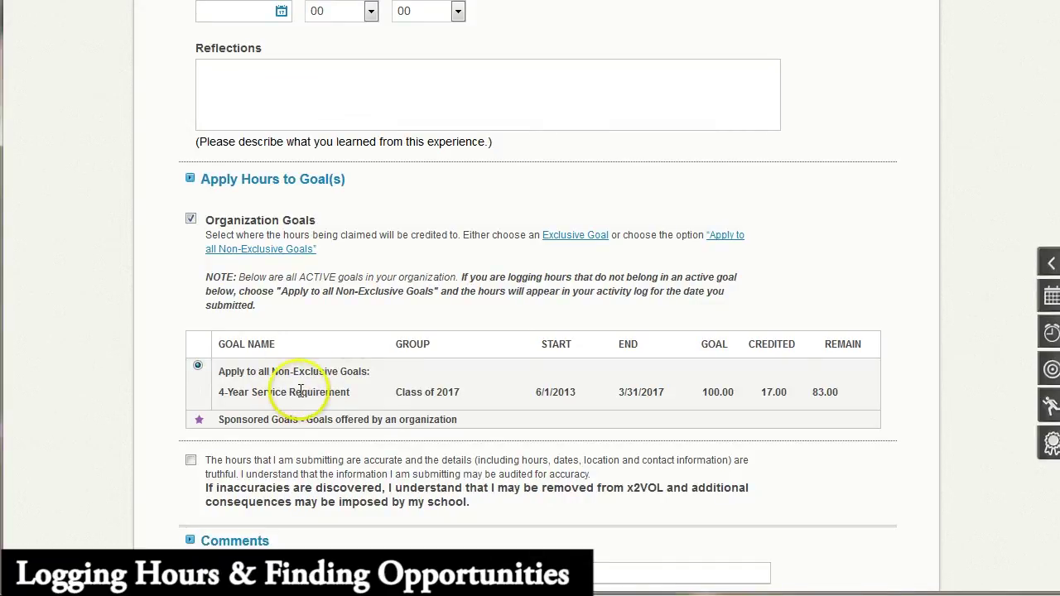
scroll(709, 307, up, 2)
scroll(696, 306, down, 2)
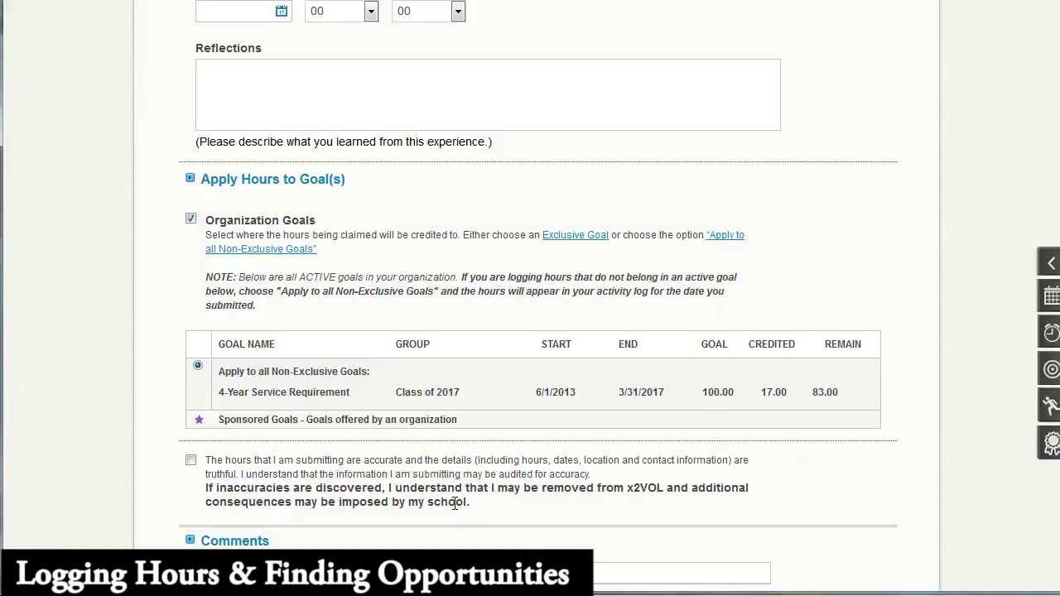
scroll(454, 502, down, 3)
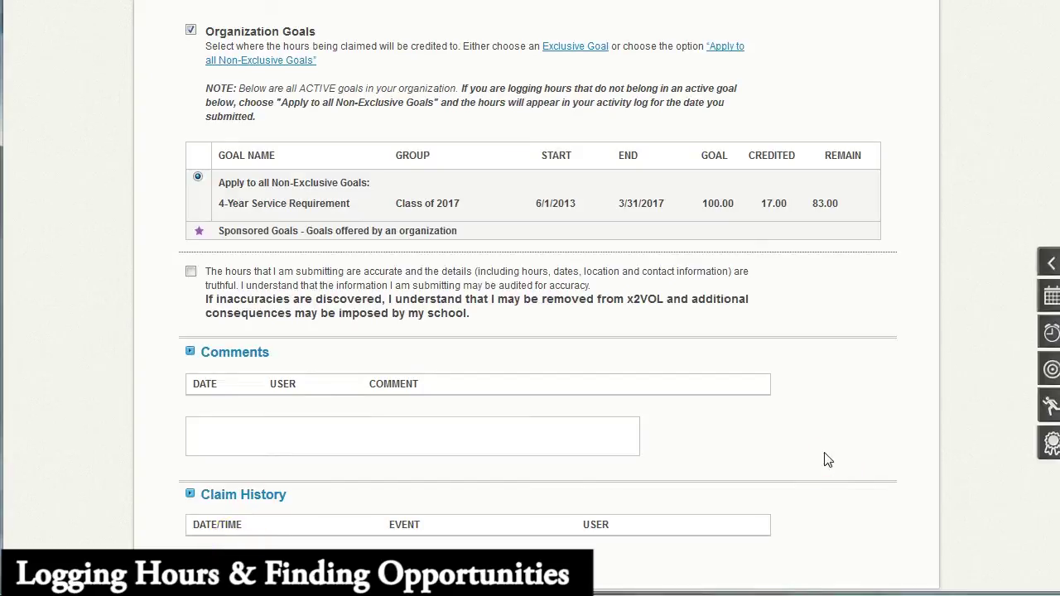
click(324, 530)
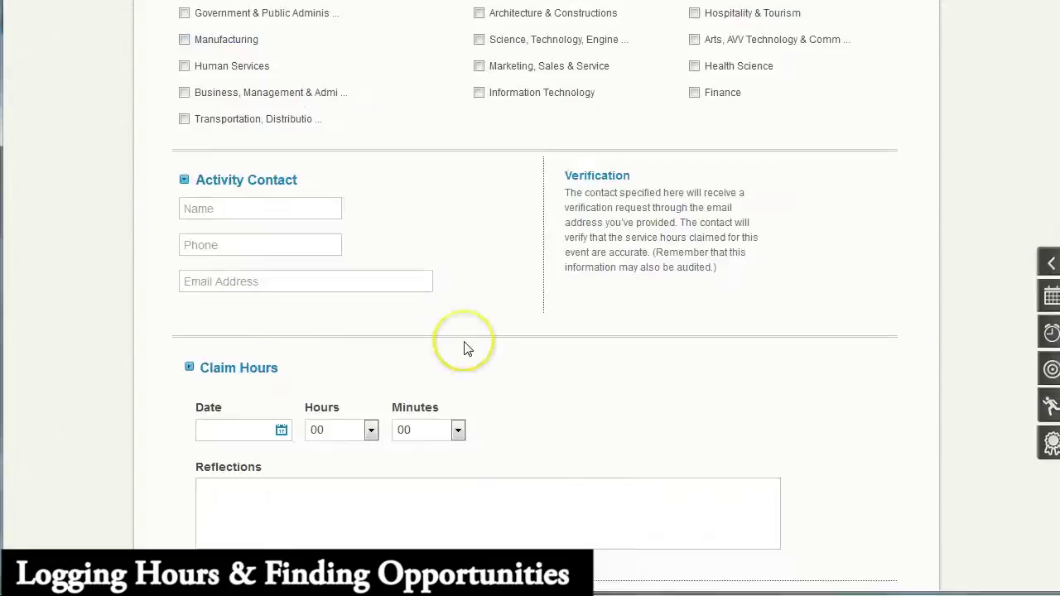
scroll(466, 347, up, 10)
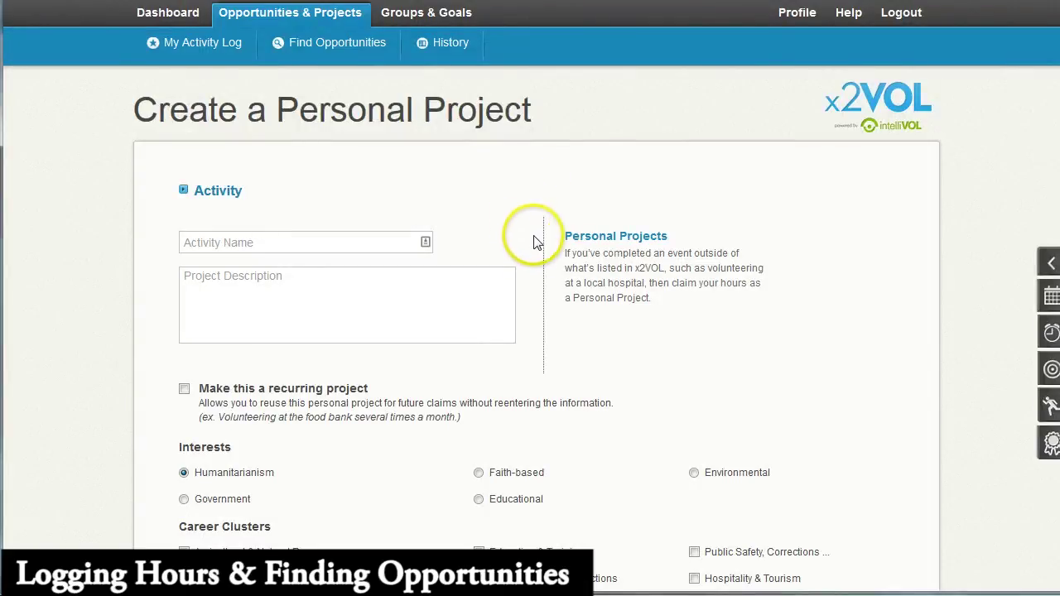
Step: Open Habitat For Humanity 1's event details from the Find Opportunities results
click(352, 50)
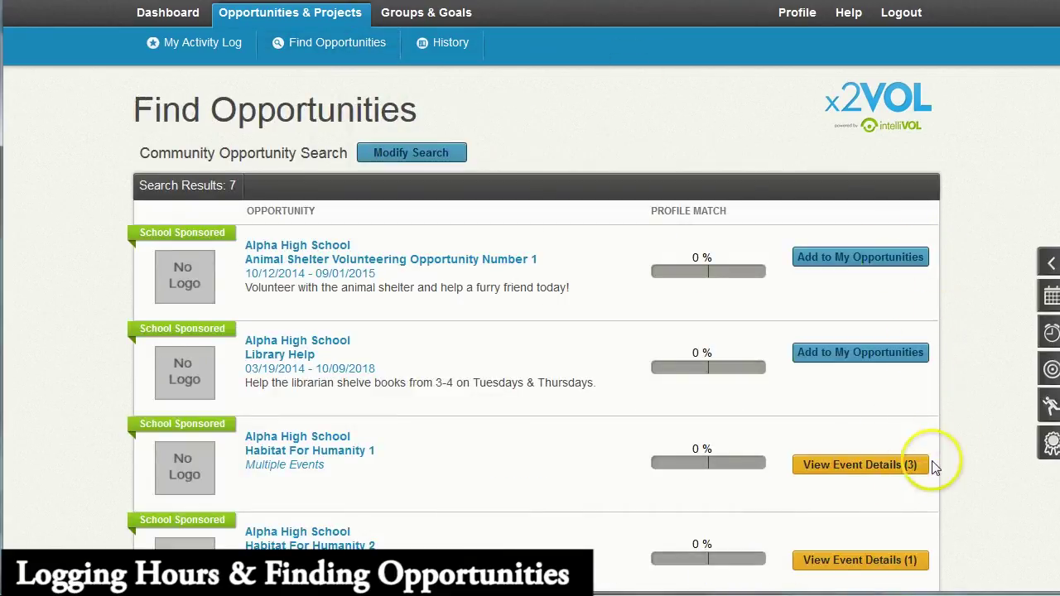
scroll(944, 439, down, 1)
scroll(902, 378, up, 1)
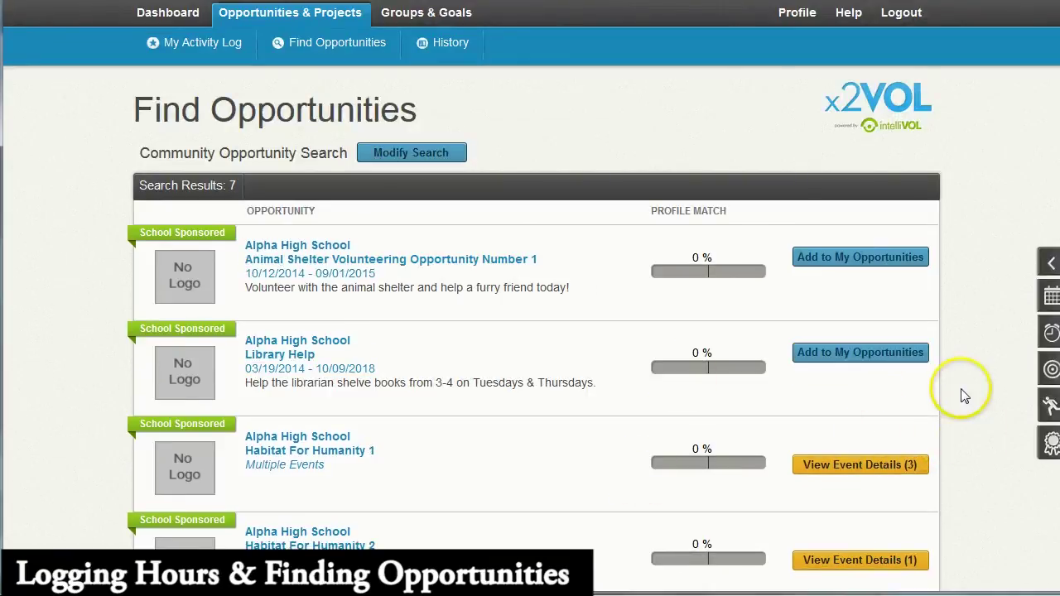
click(907, 471)
scroll(715, 445, down, 5)
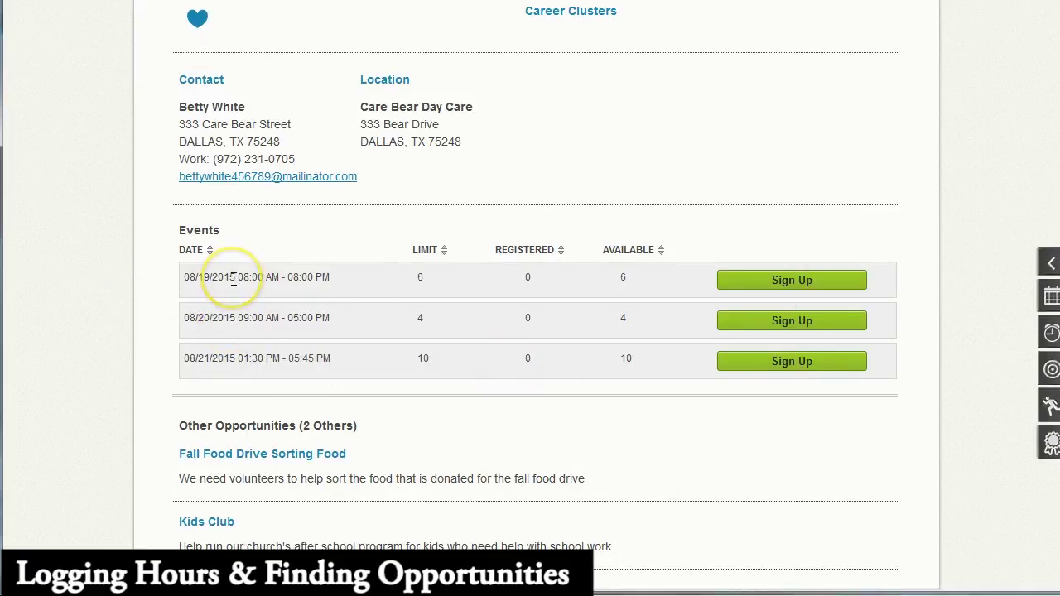
Step: Sign up for the 08/19/2015 event, confirm, and dismiss the success message
click(777, 280)
click(519, 271)
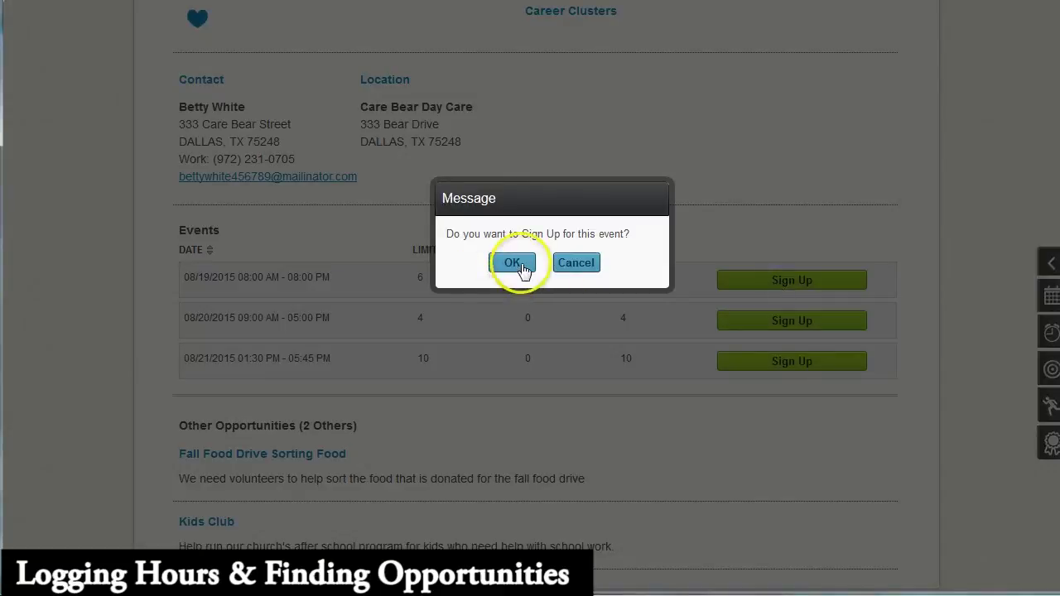
click(519, 263)
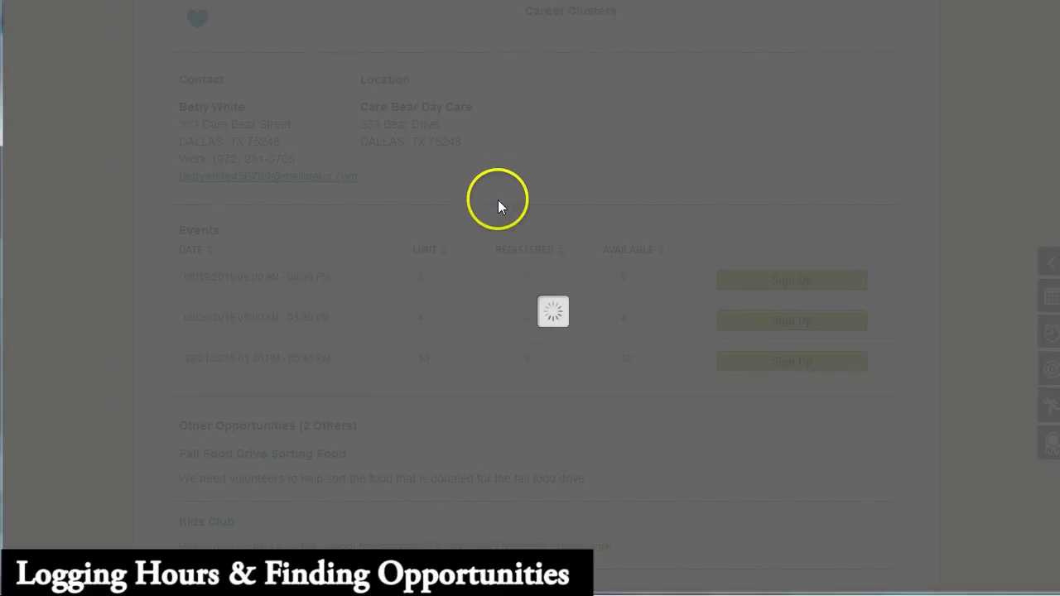
click(531, 284)
Step: Return to My Activity Log and scroll down to the active community opportunities
scroll(535, 298, up, 7)
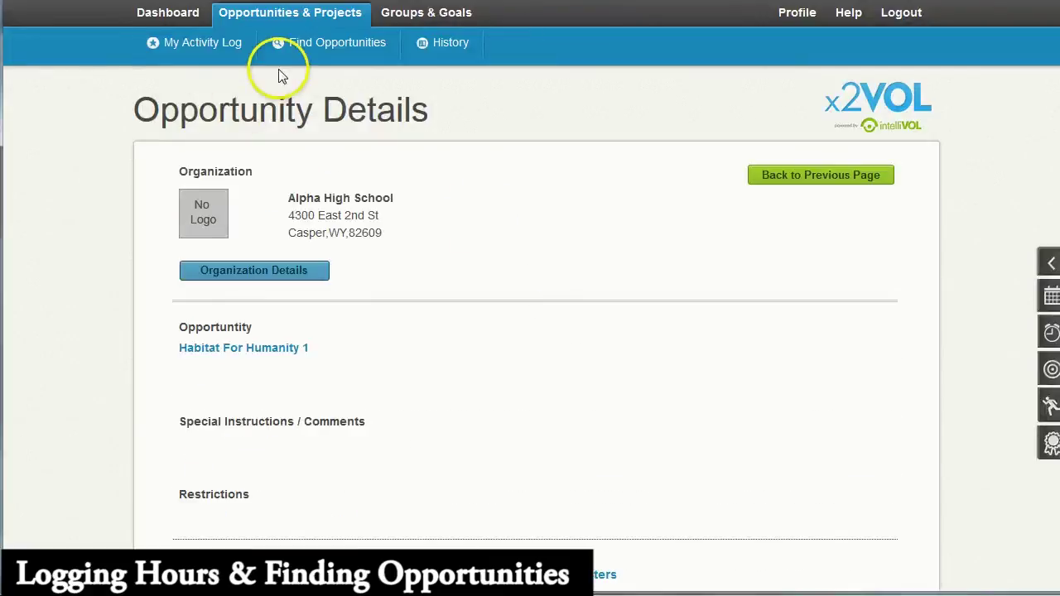
click(213, 44)
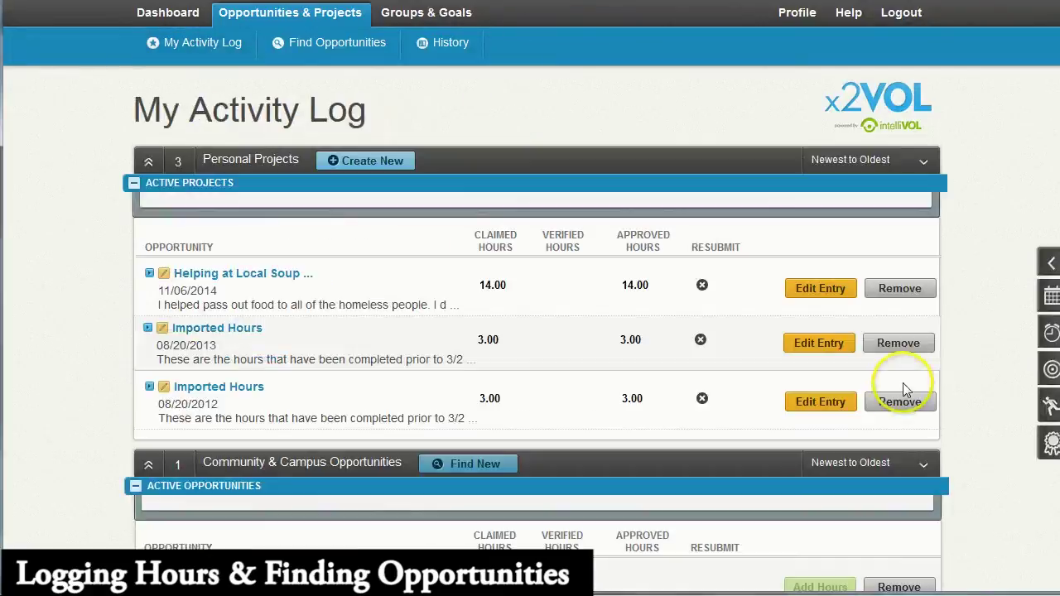
scroll(989, 357, down, 1)
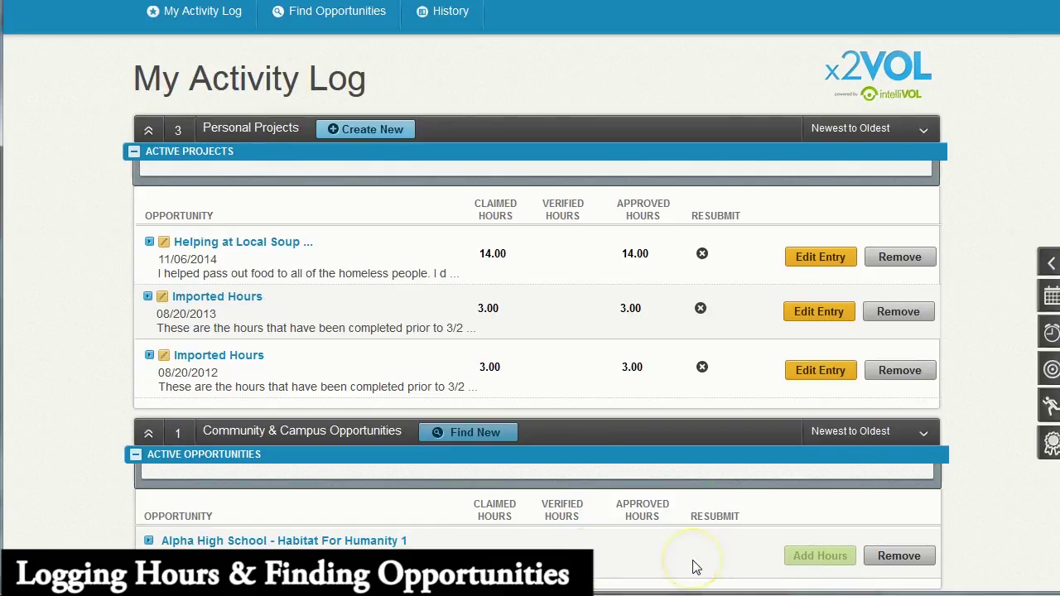
Step: Try adding hours to Habitat For Humanity 1 and check why hours cannot be added yet
click(833, 568)
click(835, 567)
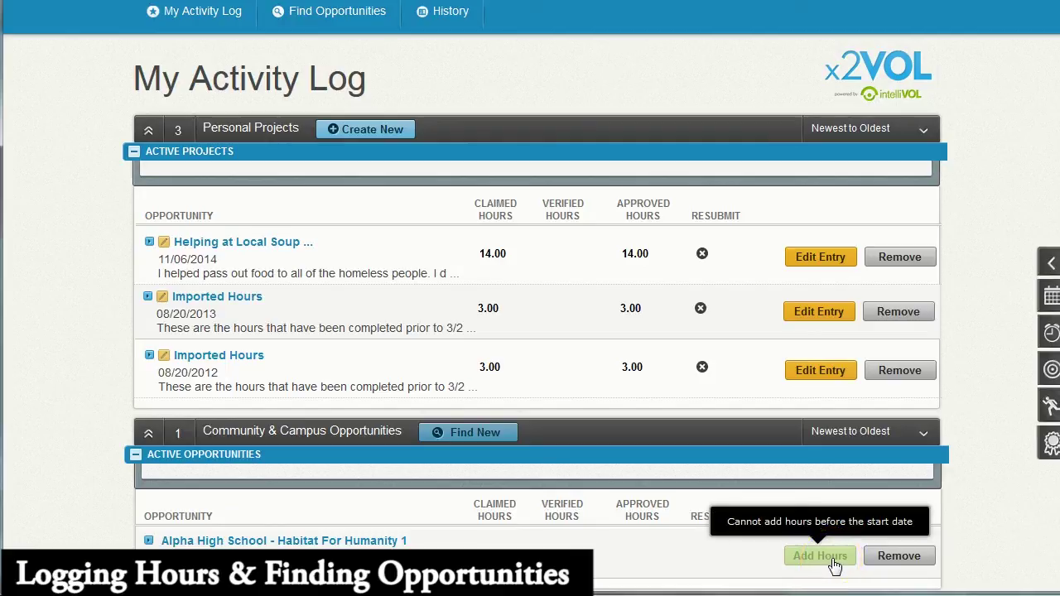
click(1002, 499)
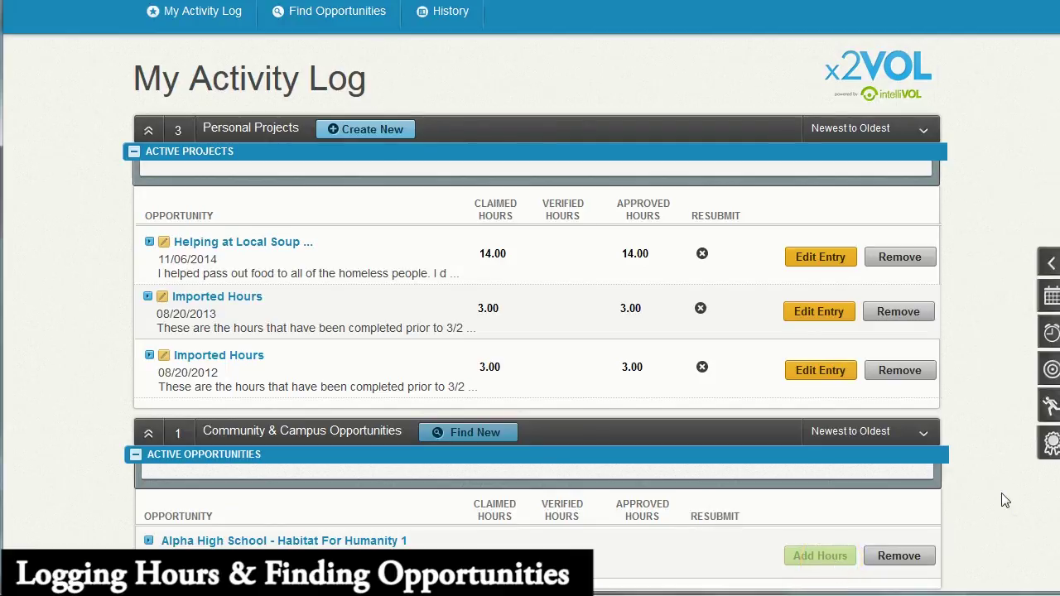